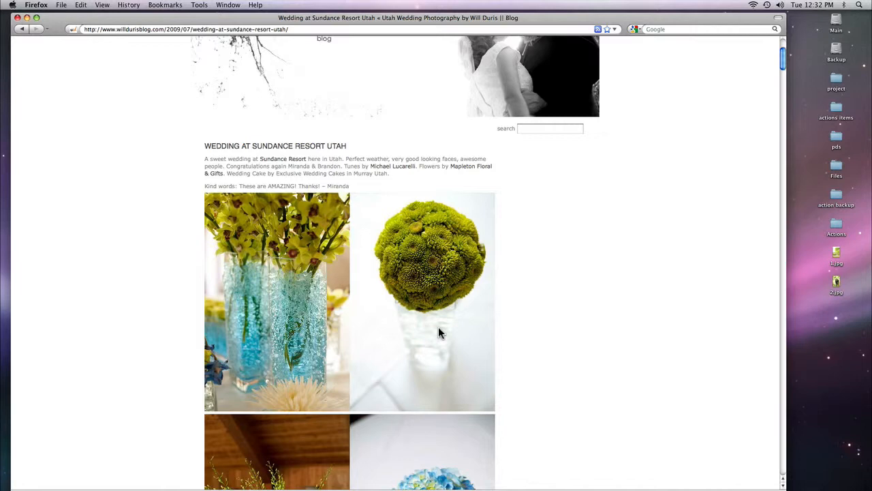
Look through the side-by-side vertical photo pairs in the Sundance Resort wedding blog post.
scroll(438, 331, "down", 3)
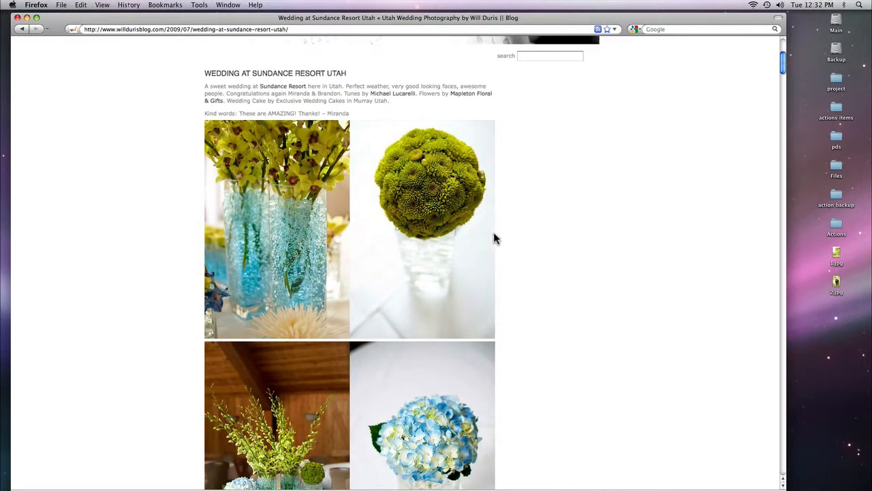
scroll(419, 295, "down", 15)
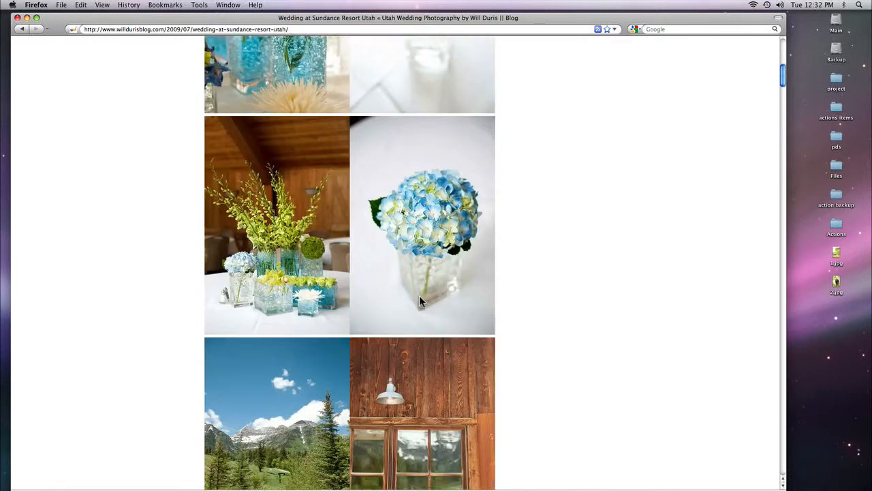
scroll(419, 300, "down", 20)
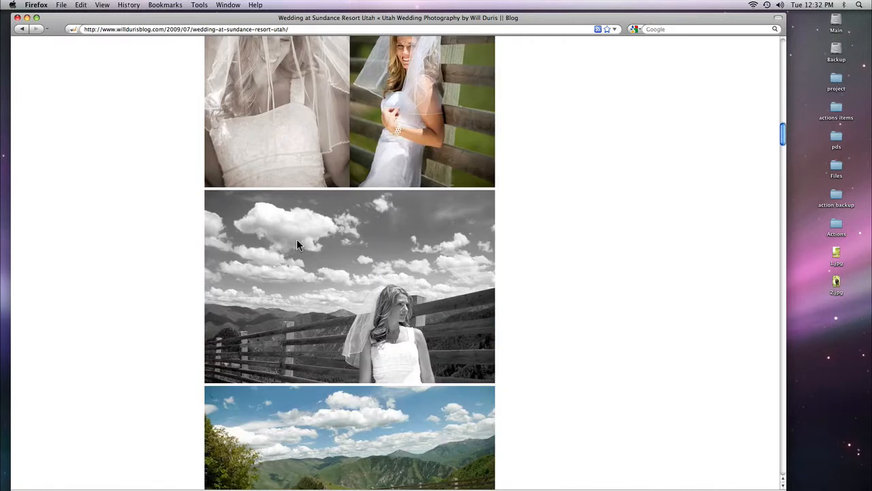
scroll(361, 308, "up", 1)
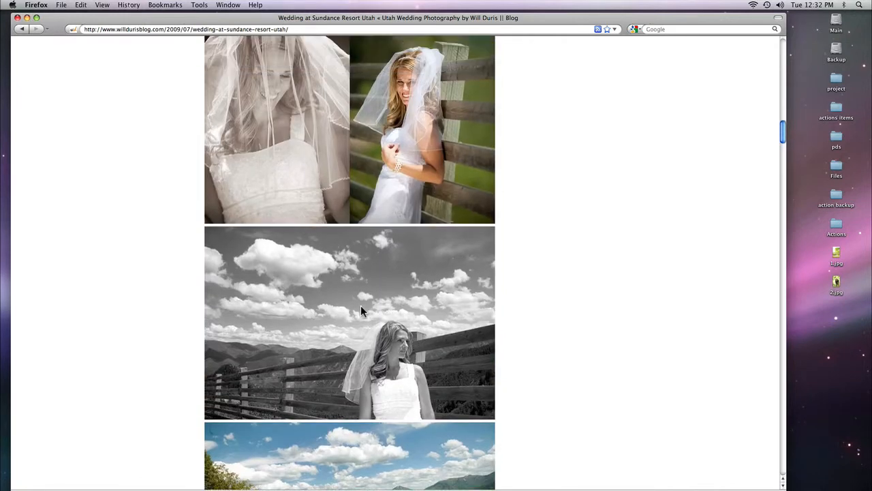
scroll(280, 212, "up", 2)
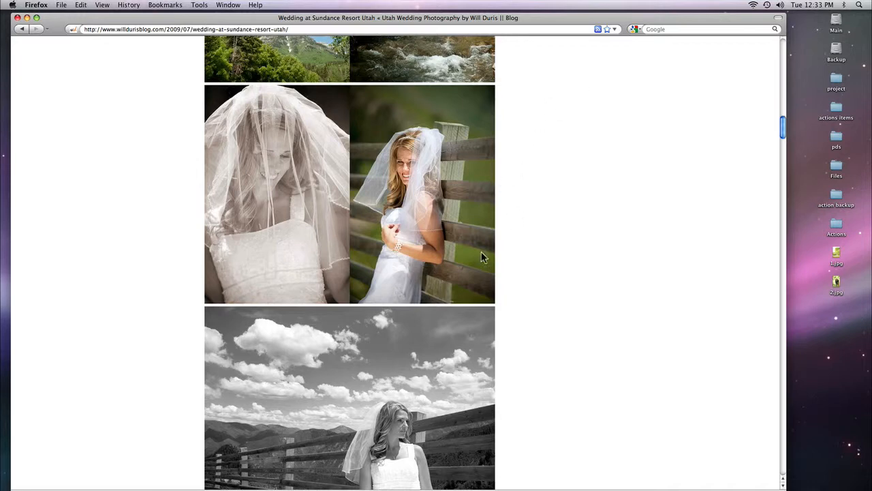
scroll(479, 386, "up", 3)
scroll(621, 413, "up", 10)
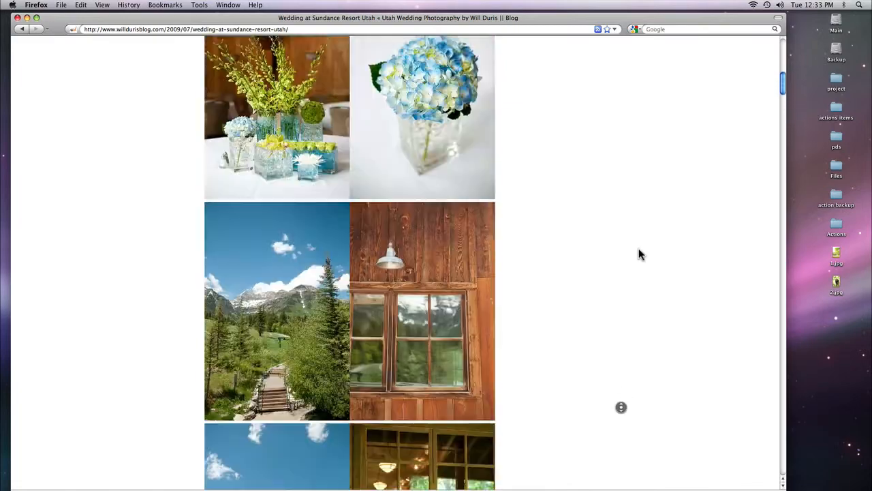
Switch to the desktop and open the Resize Me folder containing the action file.
key("F11")
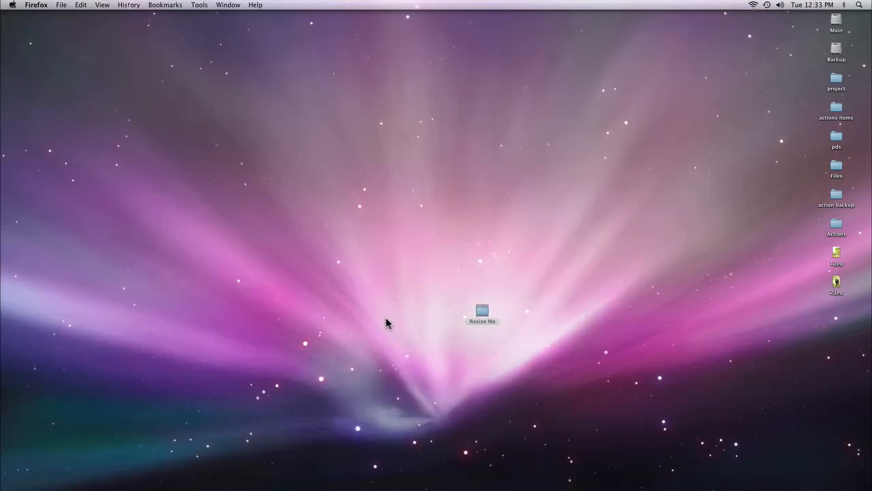
left_click(454, 314)
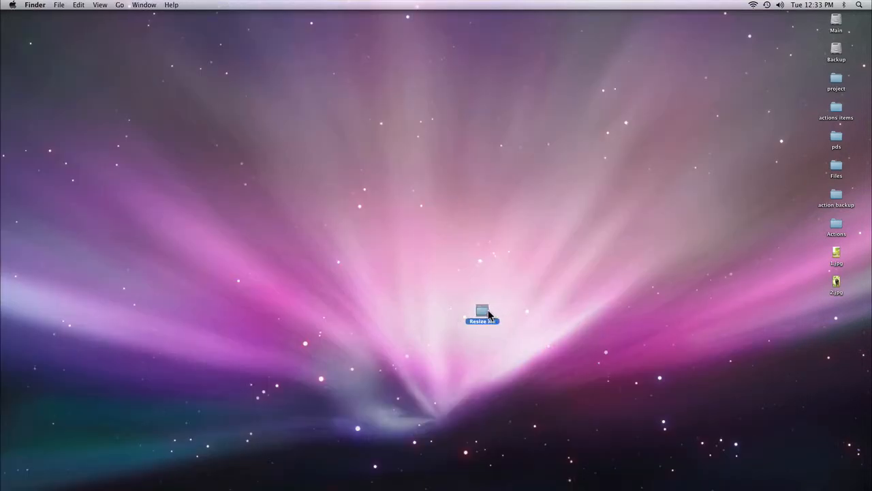
double_click(485, 312)
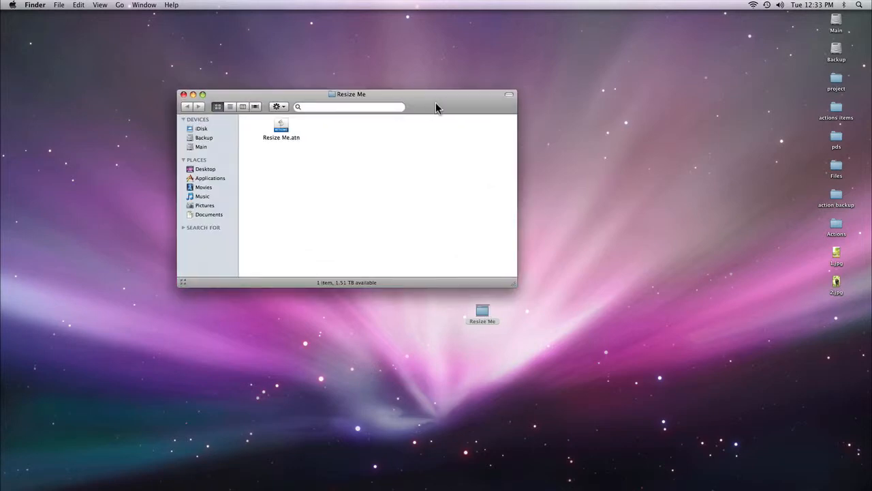
left_click(295, 133)
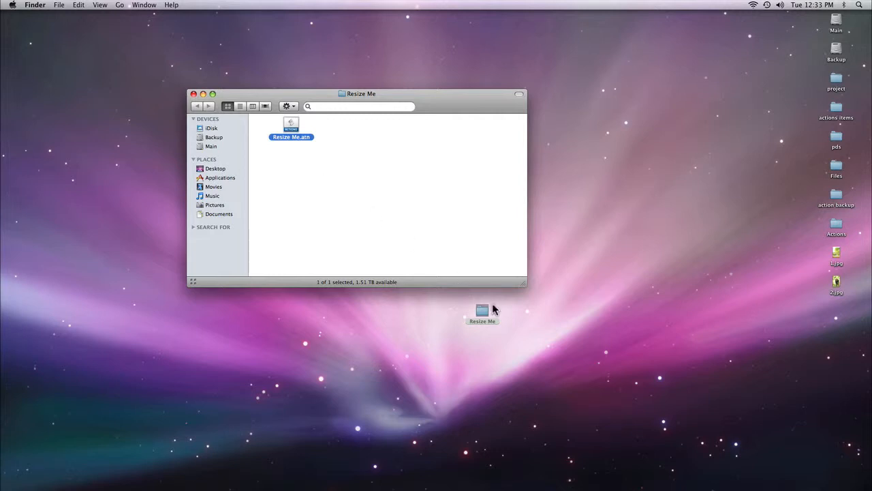
left_click(325, 195)
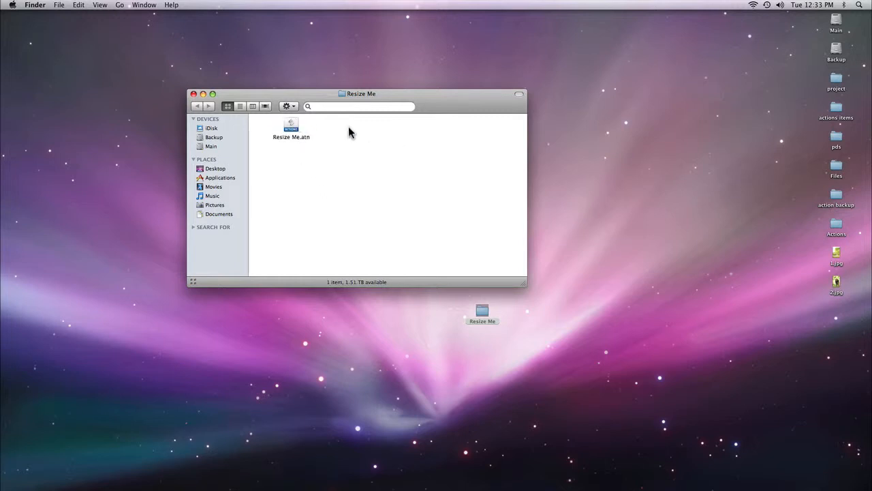
Load the Resize Me.atn action set into Photoshop and close the Resize Me folder window.
double_click(295, 125)
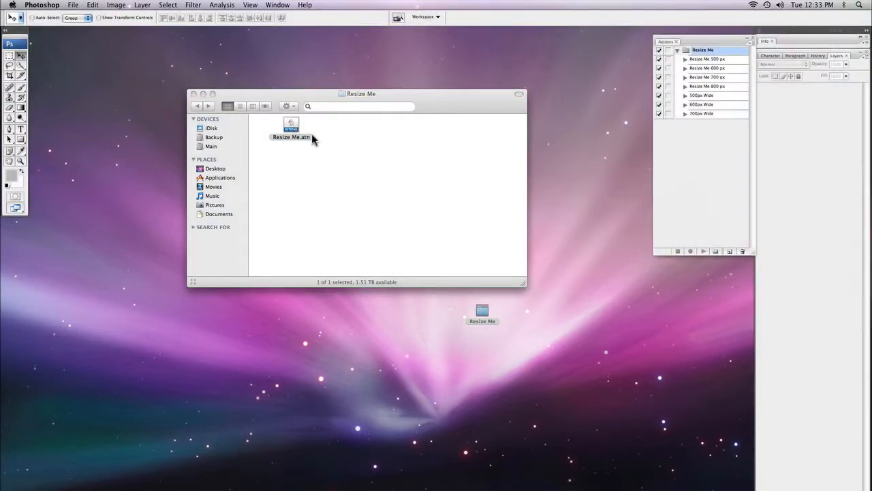
left_click(466, 176)
key("super+w")
left_click(302, 490)
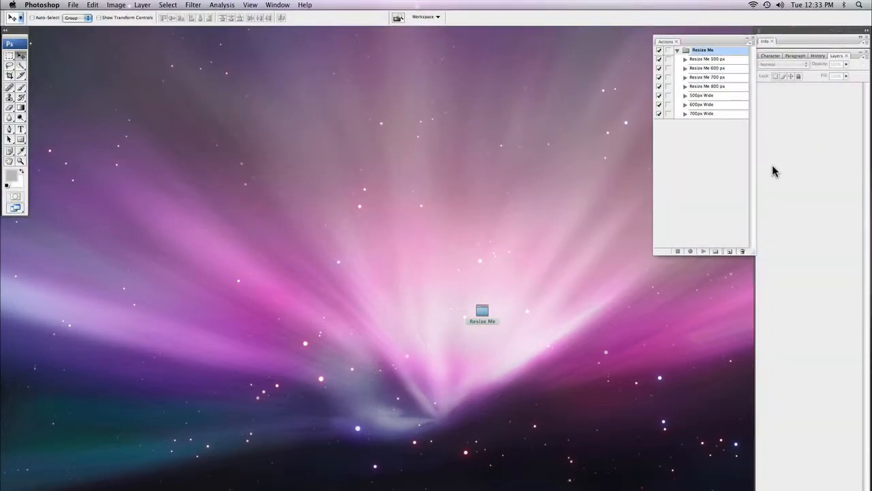
Examine the pixel-size actions in the Resize Me set and the color choices in the Resize Me 500 px action's options.
left_click(723, 60)
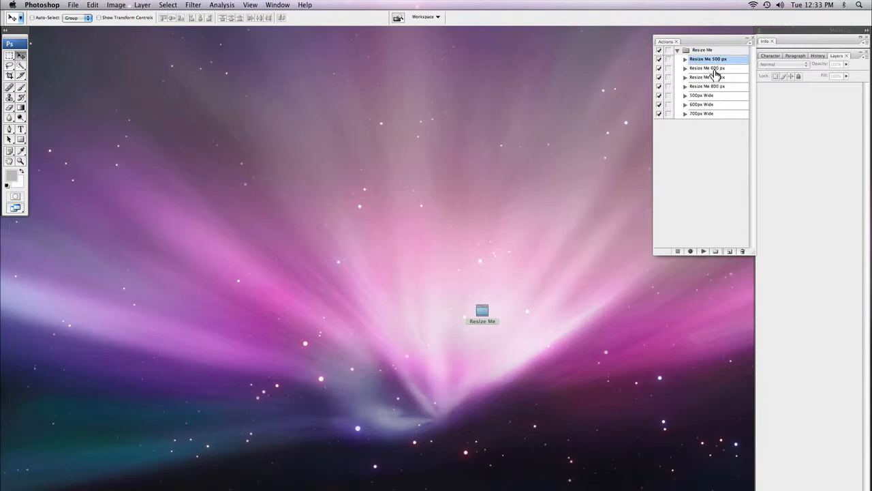
left_click(715, 69)
left_click(714, 79)
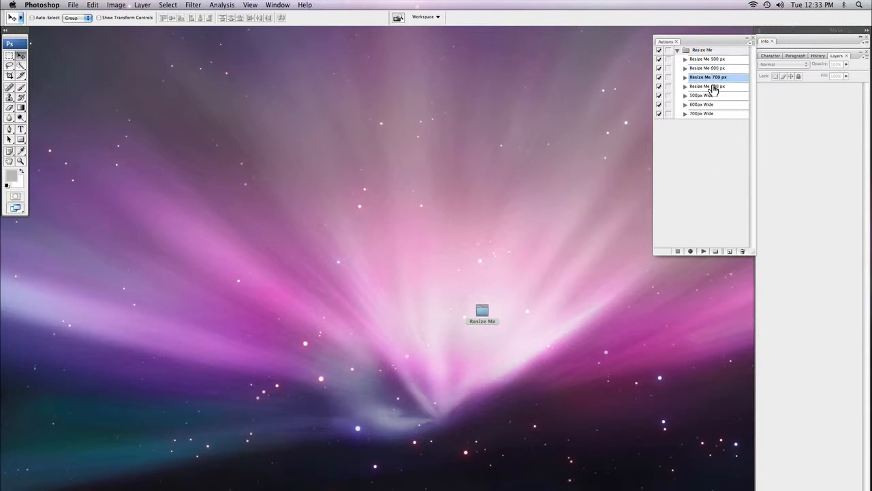
double_click(716, 60)
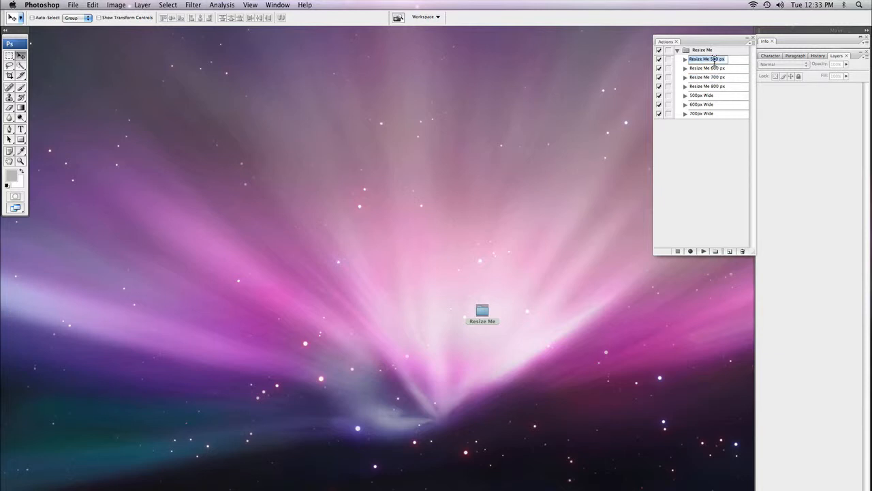
key("Return")
double_click(735, 59)
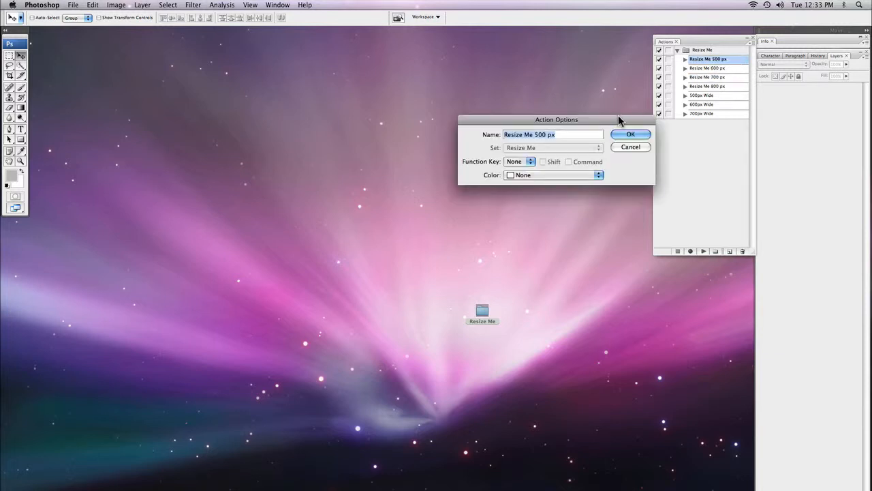
left_click_drag(618, 117, 562, 129)
left_click(479, 186)
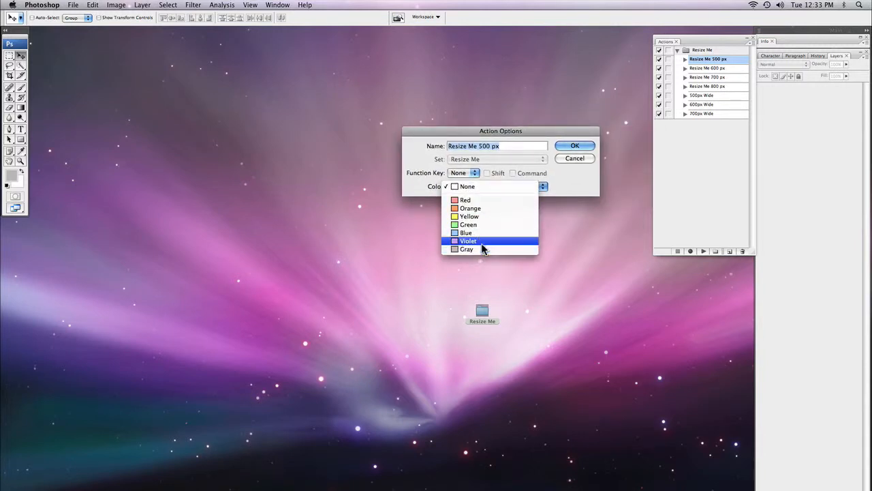
left_click(582, 186)
left_click(575, 159)
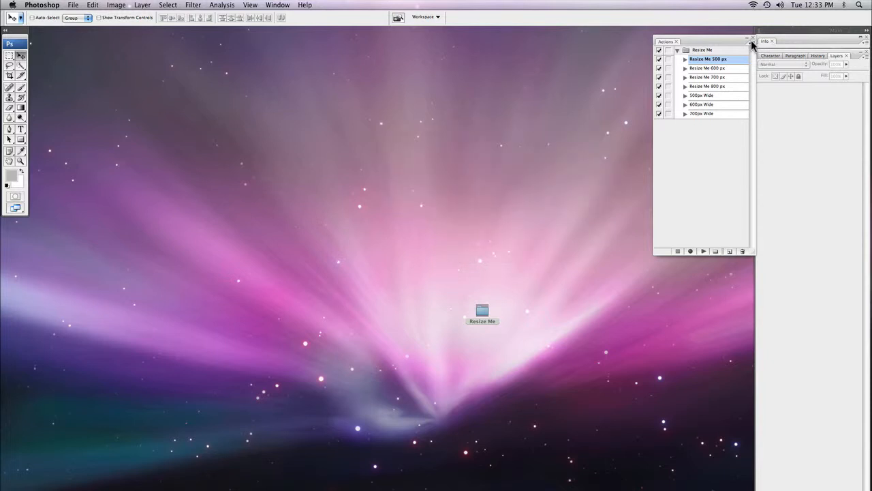
Switch the Actions panel to Button Mode.
left_click(752, 43)
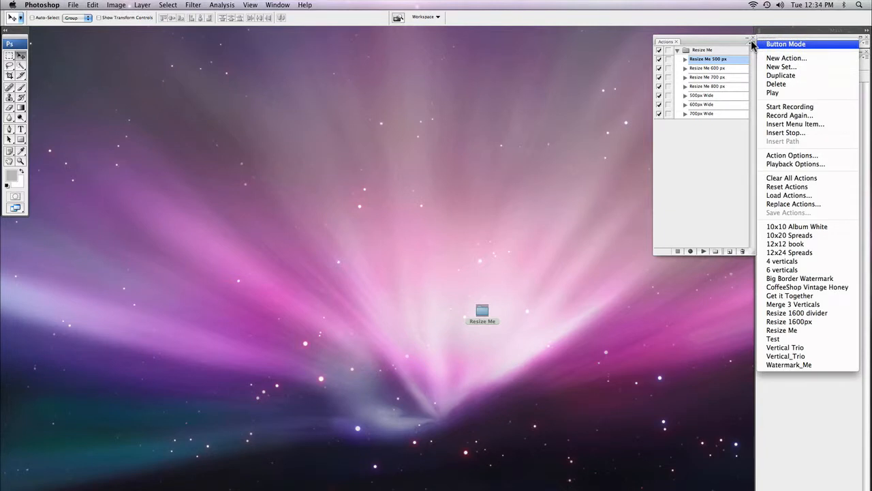
left_click(769, 45)
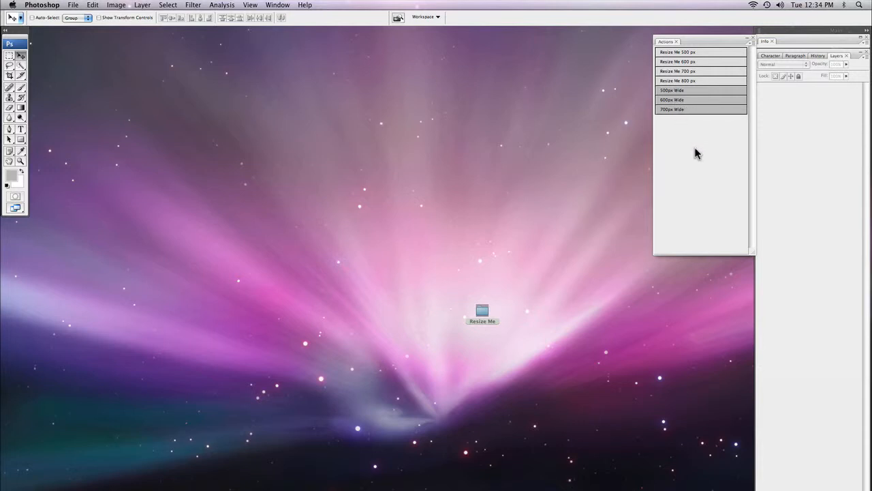
Select 1.jpg and 2.jpg on the desktop and open both in Photoshop.
left_click(551, 257)
left_click_drag(795, 251, 864, 300)
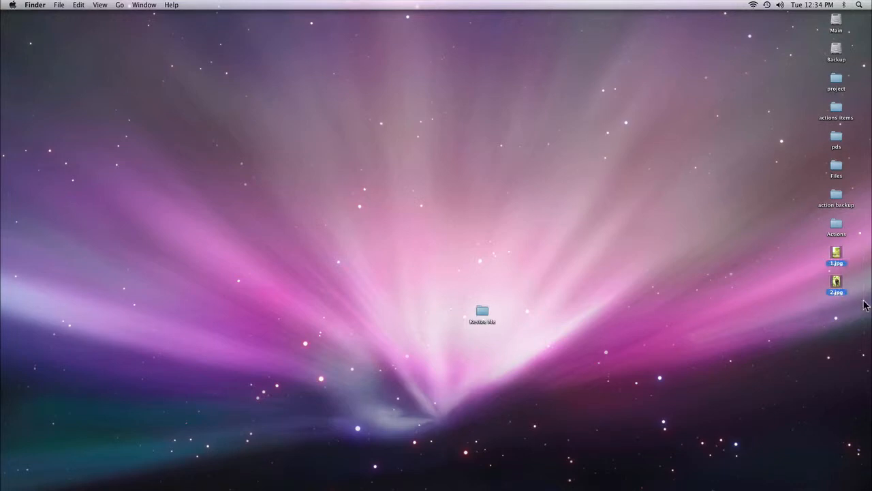
key("super+o")
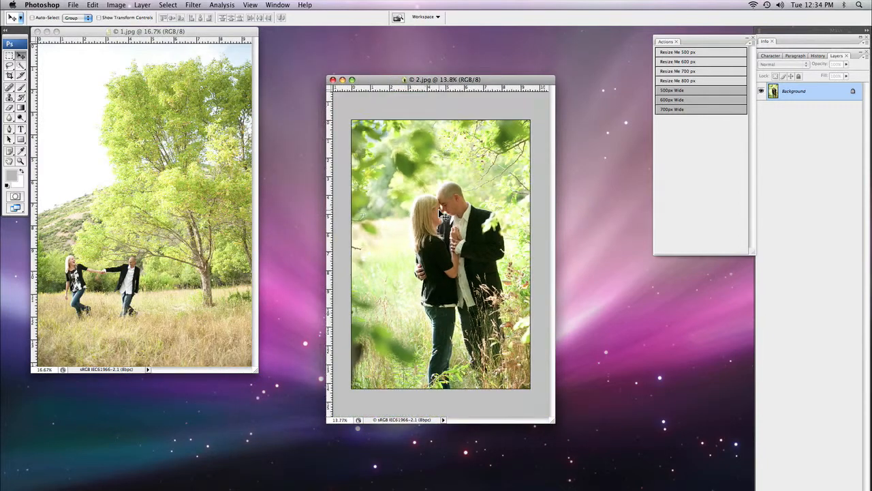
Check the pixel dimensions and resolution of 2.jpg in Image Size without changing them.
key("super+alt+i")
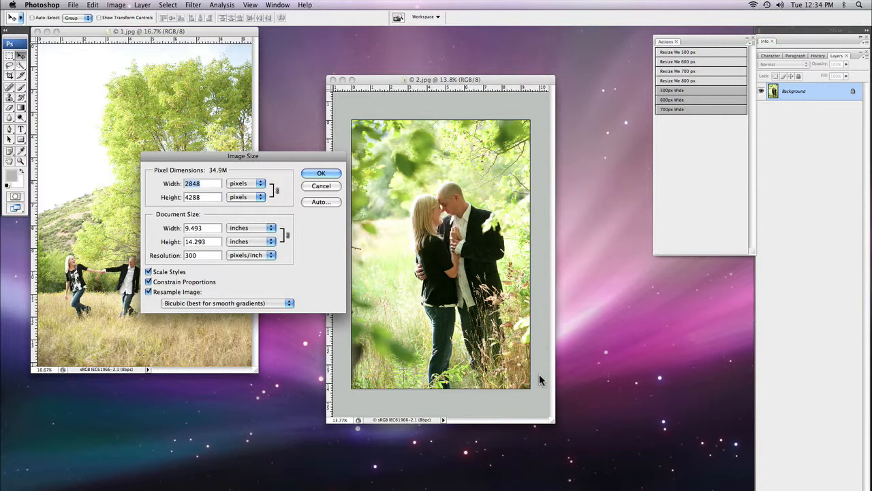
double_click(197, 255)
left_click(319, 187)
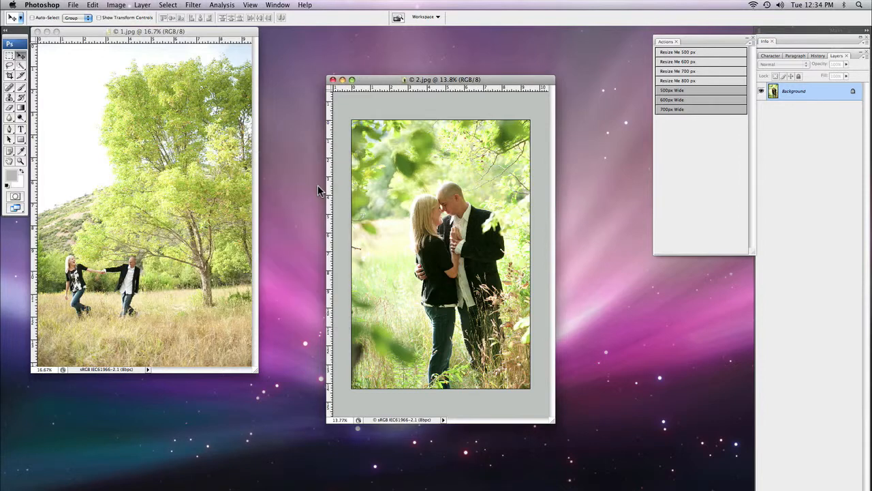
Enlarge the 1.jpg window to show the whole photo and arrange it side by side with 2.jpg, keeping 1.jpg on the left.
left_click(256, 375)
left_click_drag(260, 375, 305, 417)
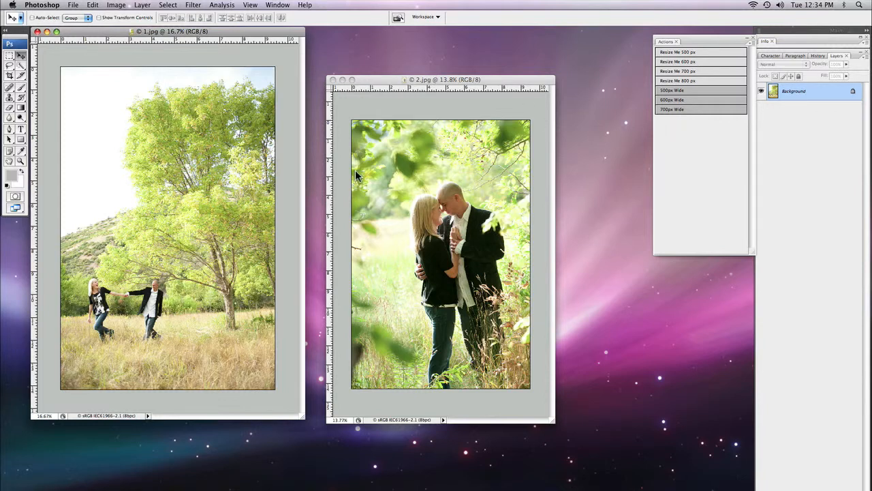
left_click_drag(413, 82, 471, 121)
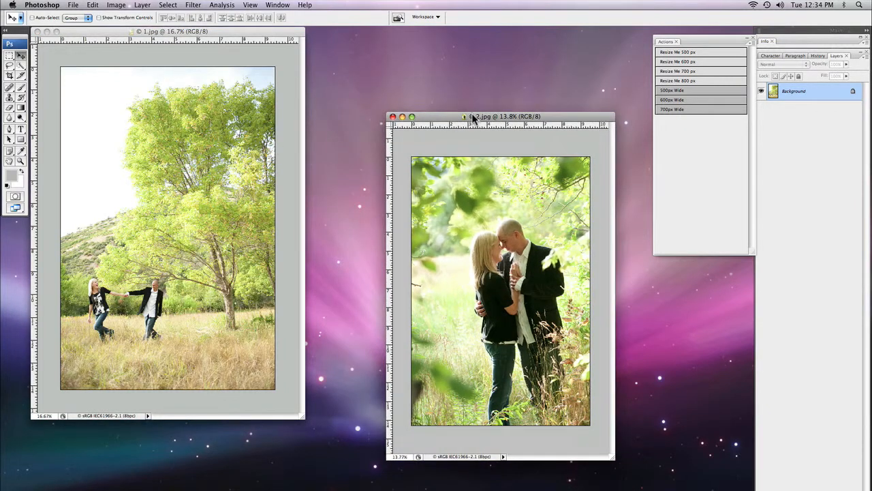
left_click_drag(266, 34, 297, 64)
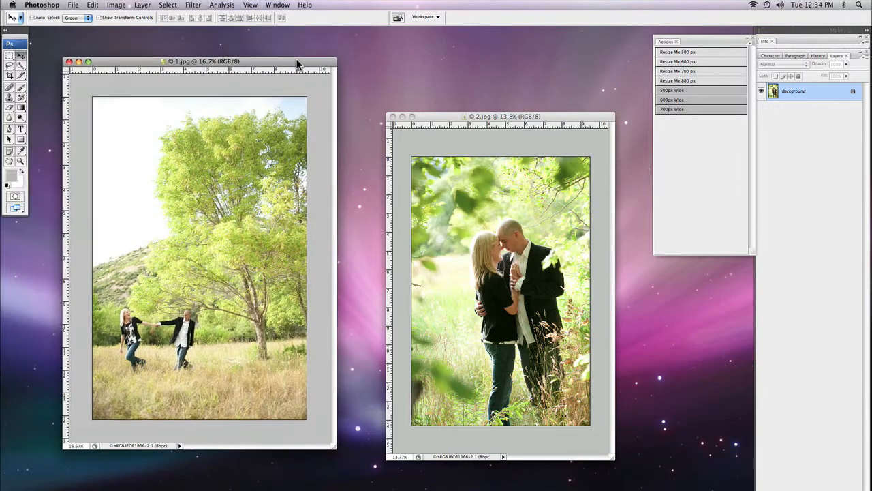
left_click_drag(496, 113, 464, 105)
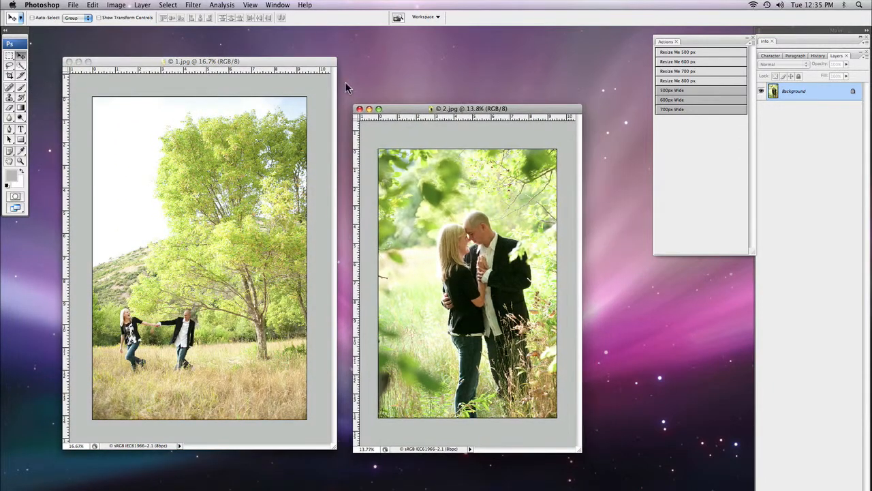
left_click(306, 107)
left_click_drag(289, 63, 267, 61)
left_click_drag(416, 108, 438, 96)
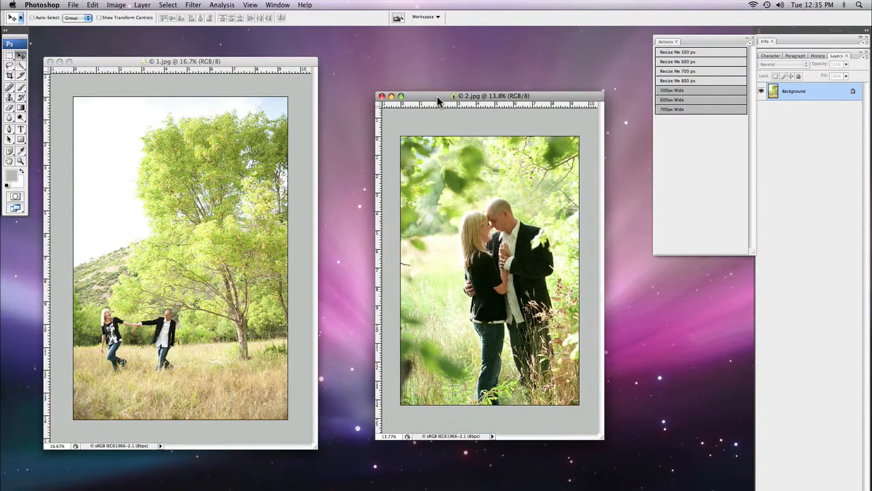
left_click_drag(289, 66, 320, 74)
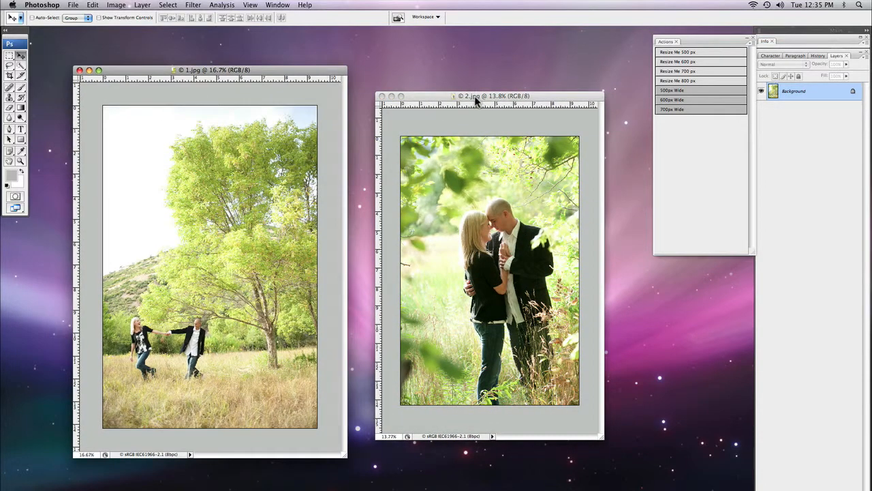
left_click(471, 99)
left_click(310, 73)
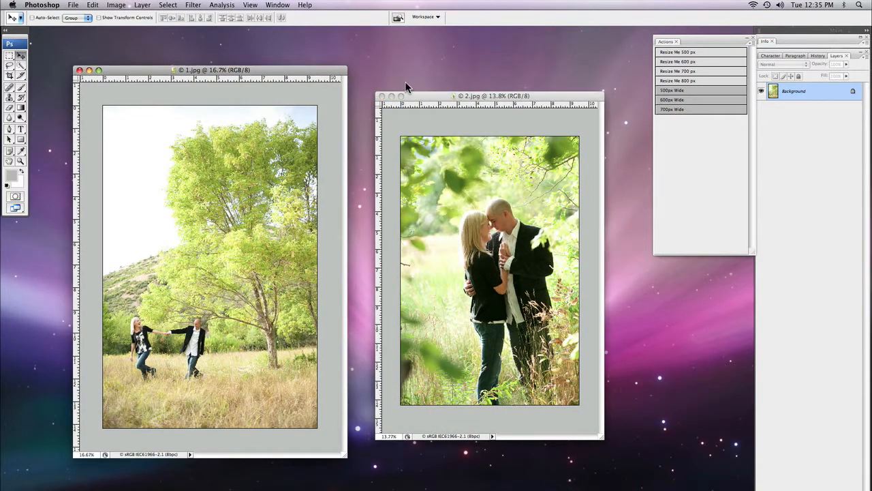
Swap the two photo windows so 2.jpg is left of 1.jpg, and return them to the original order.
left_click(453, 95)
left_click_drag(470, 95, 154, 112)
left_click_drag(282, 68, 499, 86)
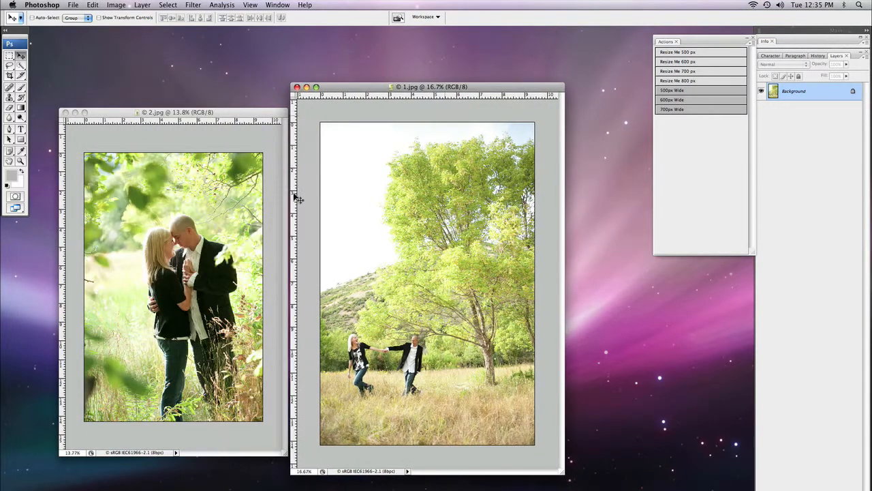
left_click(265, 150)
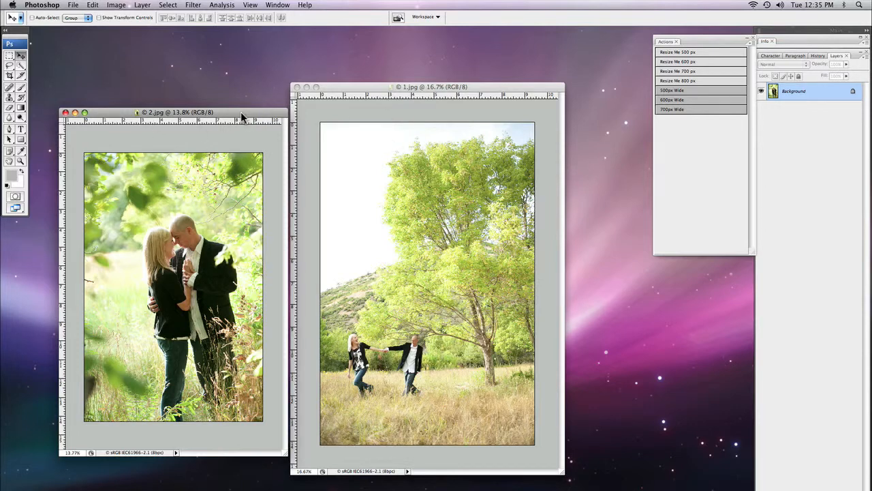
left_click_drag(241, 113, 590, 141)
left_click_drag(482, 89, 226, 78)
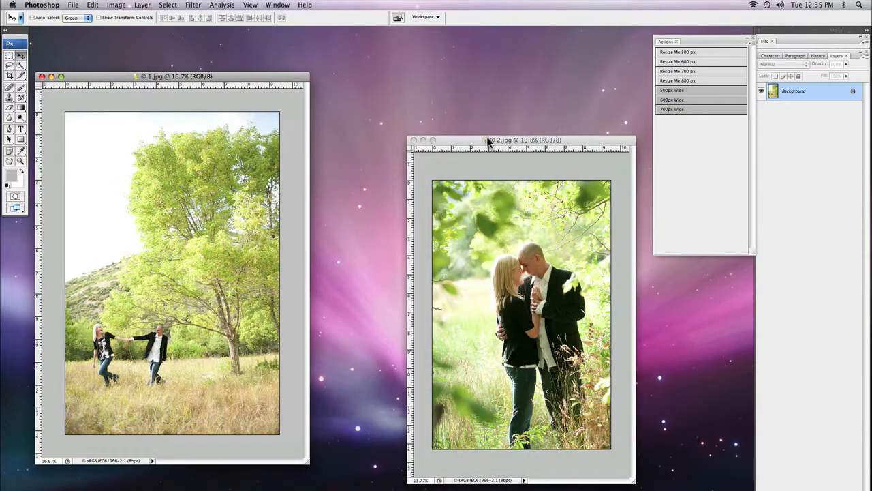
Place the 2.jpg window beside 1.jpg and run the Resize Me 500 px action to combine both photos side by side.
left_click(487, 140)
left_click_drag(457, 145, 355, 115)
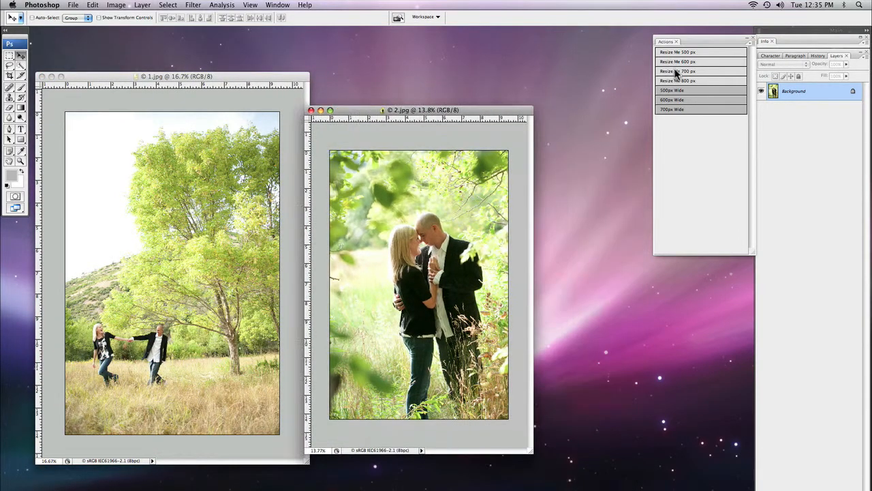
left_click(701, 52)
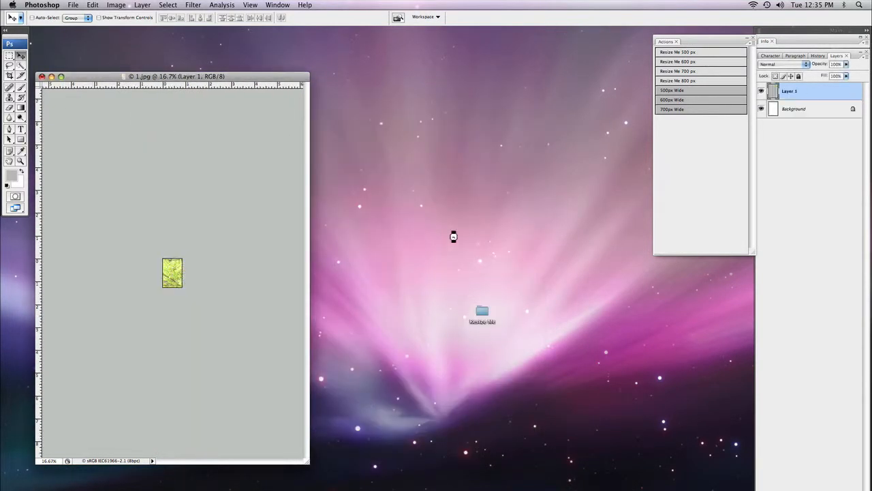
View the combined image at actual pixels and check its pixel dimensions in Image Size without changing them.
left_click(177, 19)
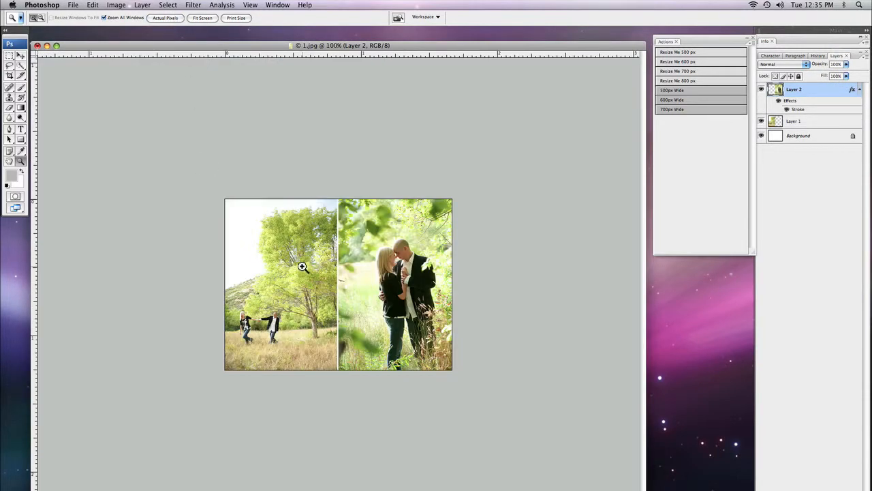
key("super+alt+i")
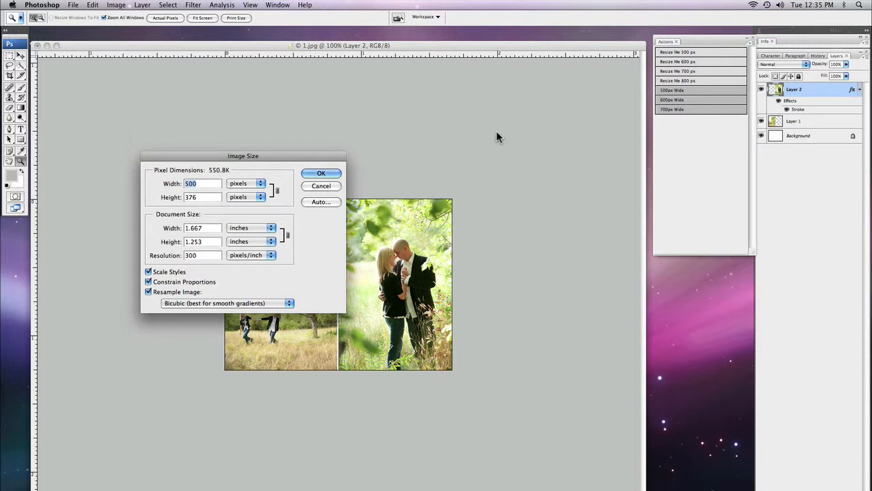
left_click(321, 186)
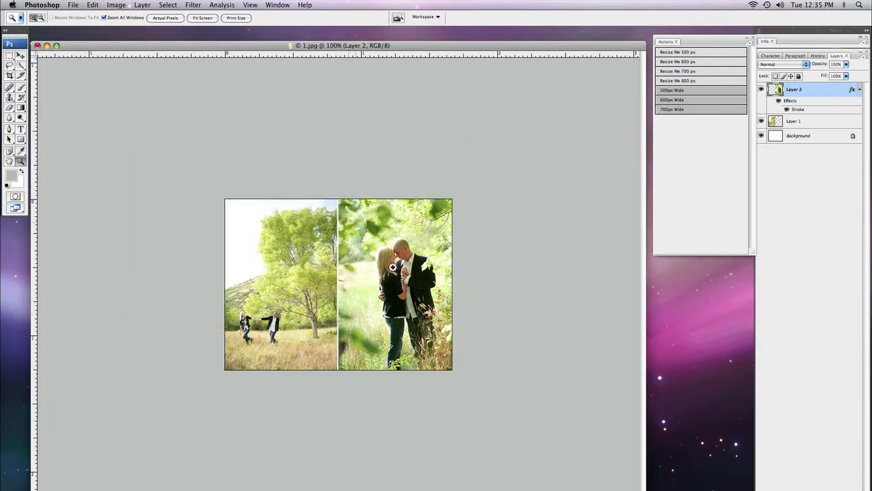
Hide and show Layer 2 and Layer 1 in turn to examine each photo's layer, leaving both visible and Layer 2 selected.
left_click(761, 89)
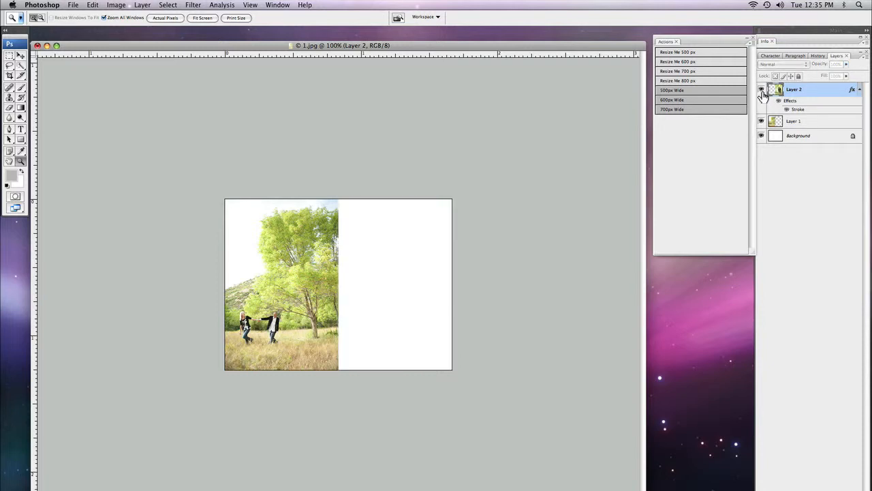
left_click(761, 89)
left_click(761, 121)
left_click(762, 121)
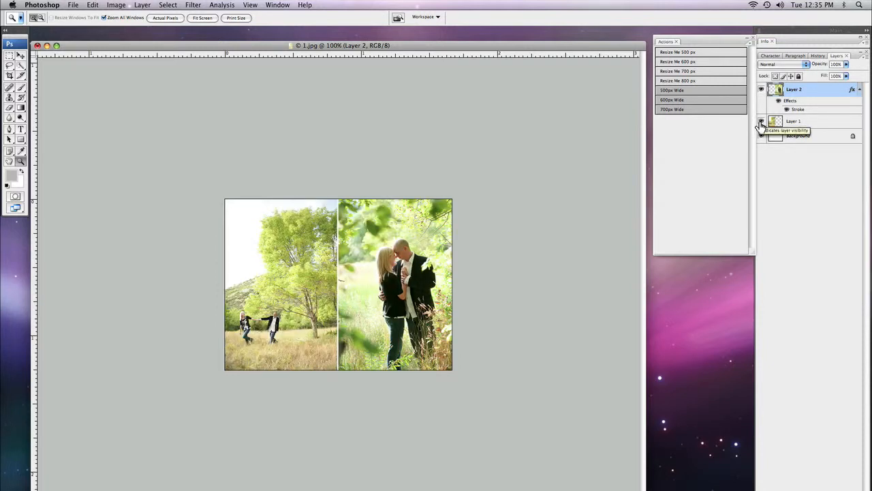
left_click(761, 121)
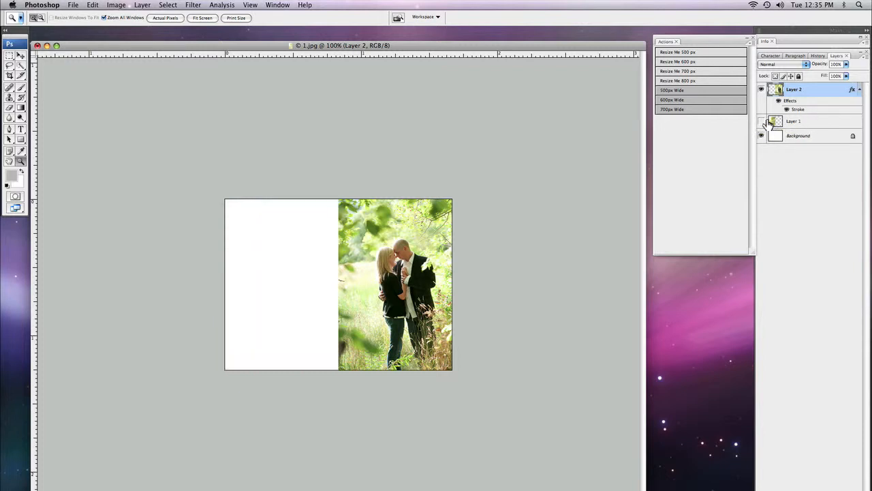
left_click(762, 121)
left_click(809, 122)
left_click(761, 121)
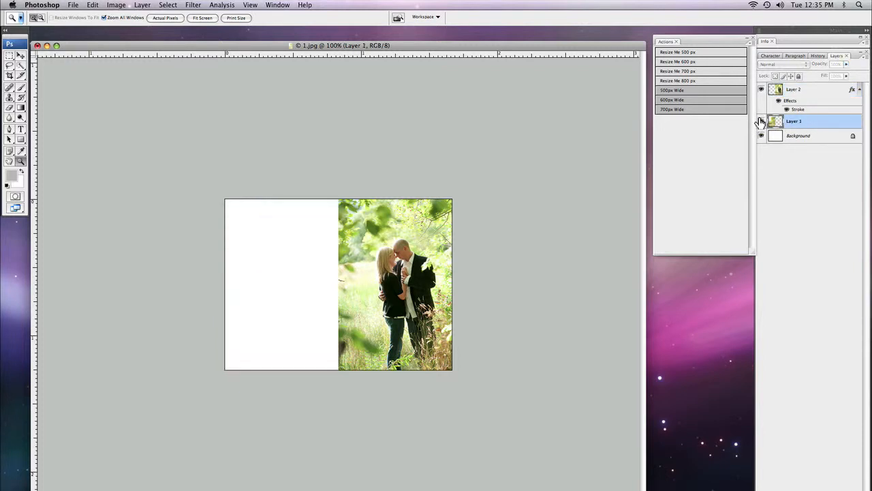
left_click(761, 121)
left_click(793, 90)
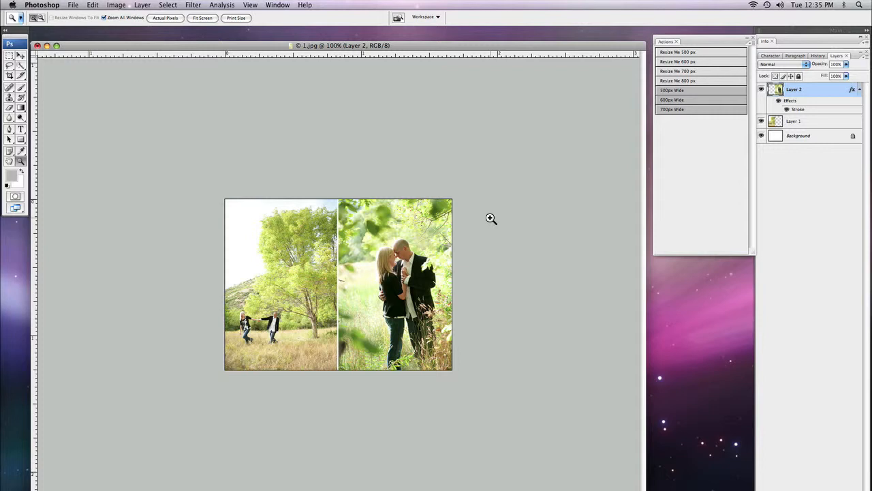
Merge the visible layers into a single background and bring up the Save As settings for the combined JPEG.
key("super+shift+e")
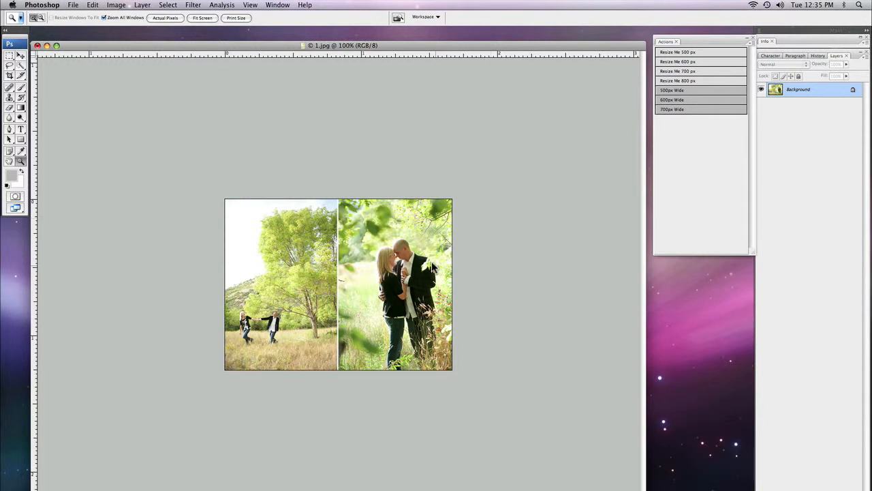
key("super+shift+s")
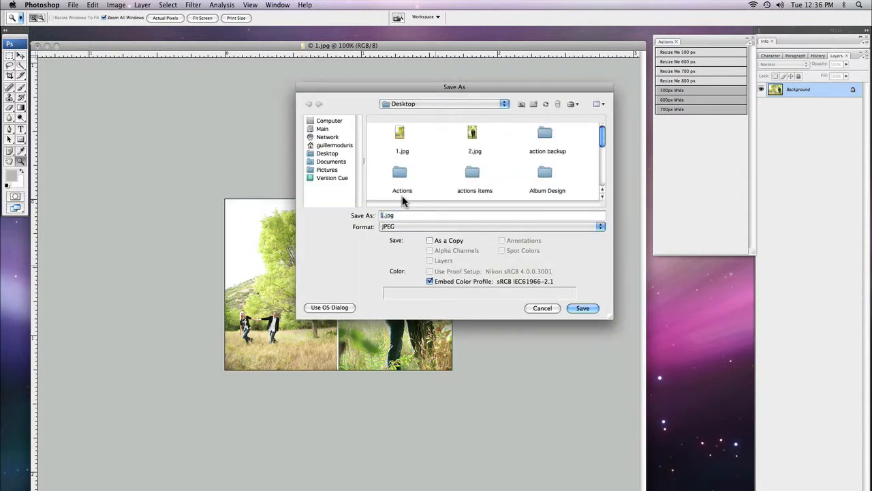
key("Return")
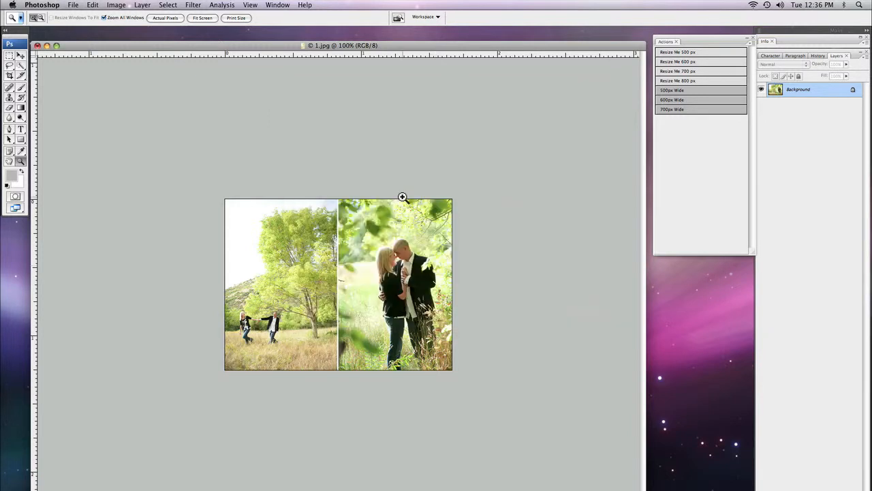